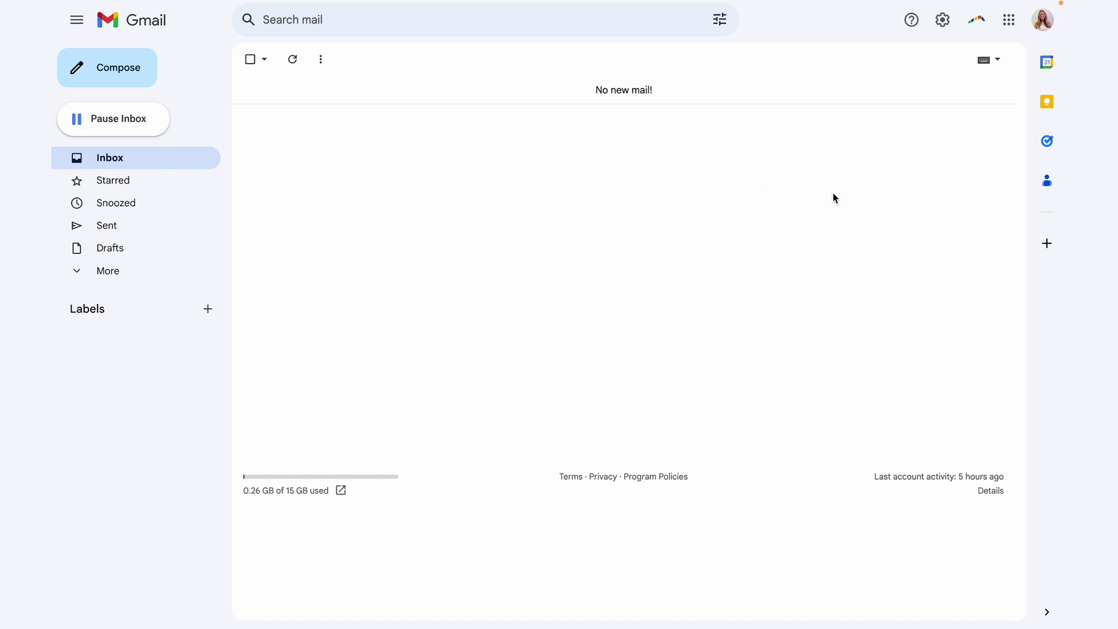
# Enable Templates in Gmail's Advanced settings and save the change
pyautogui.click(946, 23)
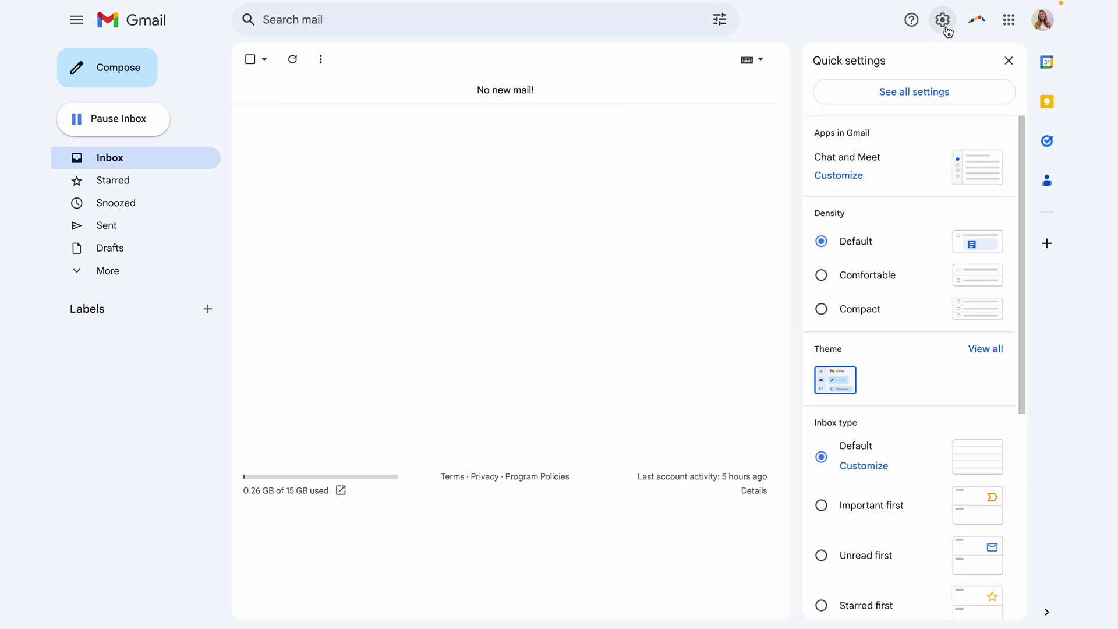
pyautogui.click(922, 97)
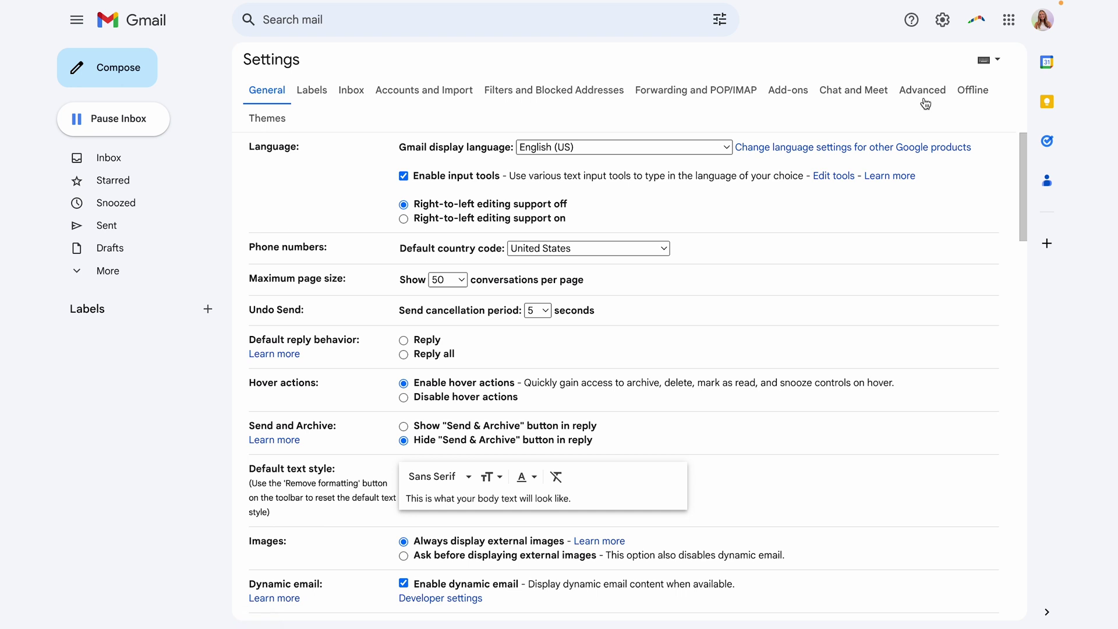
pyautogui.click(920, 96)
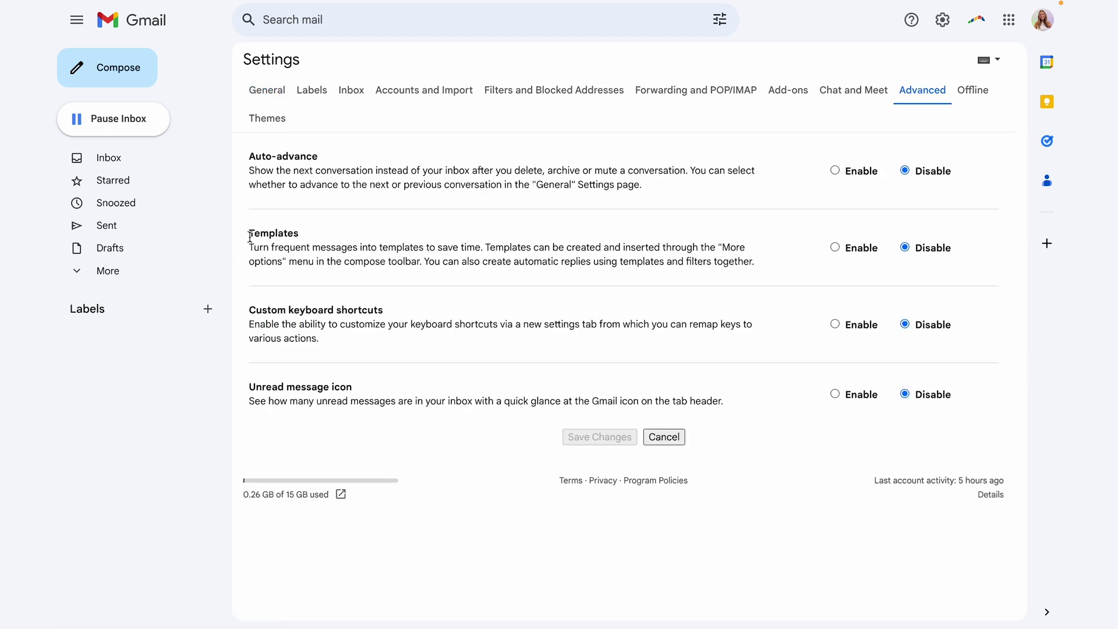
pyautogui.moveTo(249, 240); pyautogui.dragTo(303, 239)
pyautogui.click(835, 247)
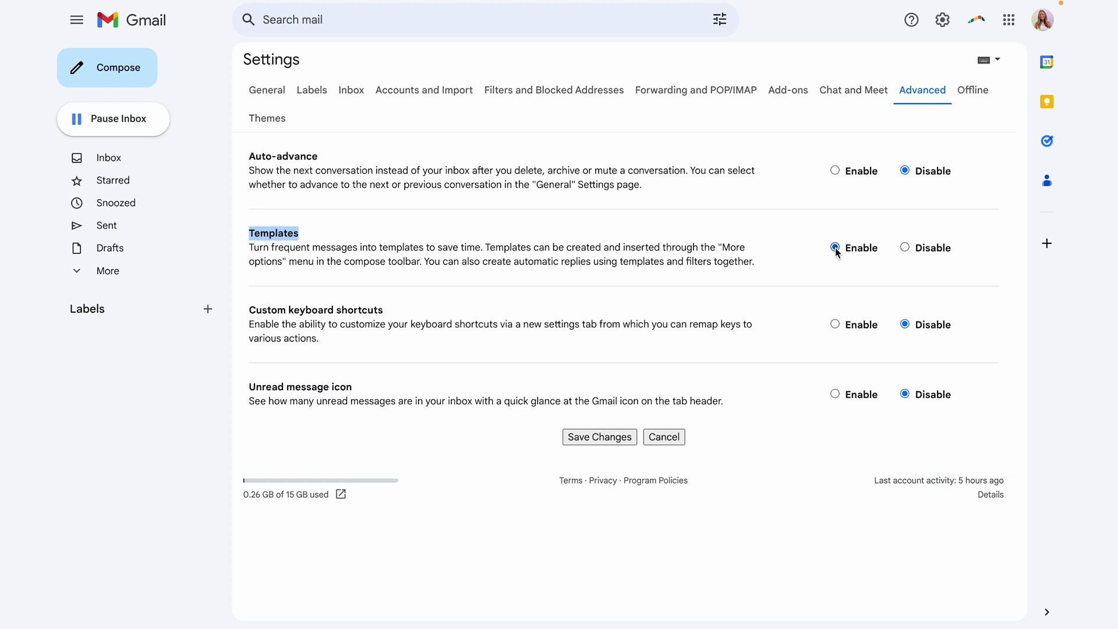
pyautogui.click(612, 440)
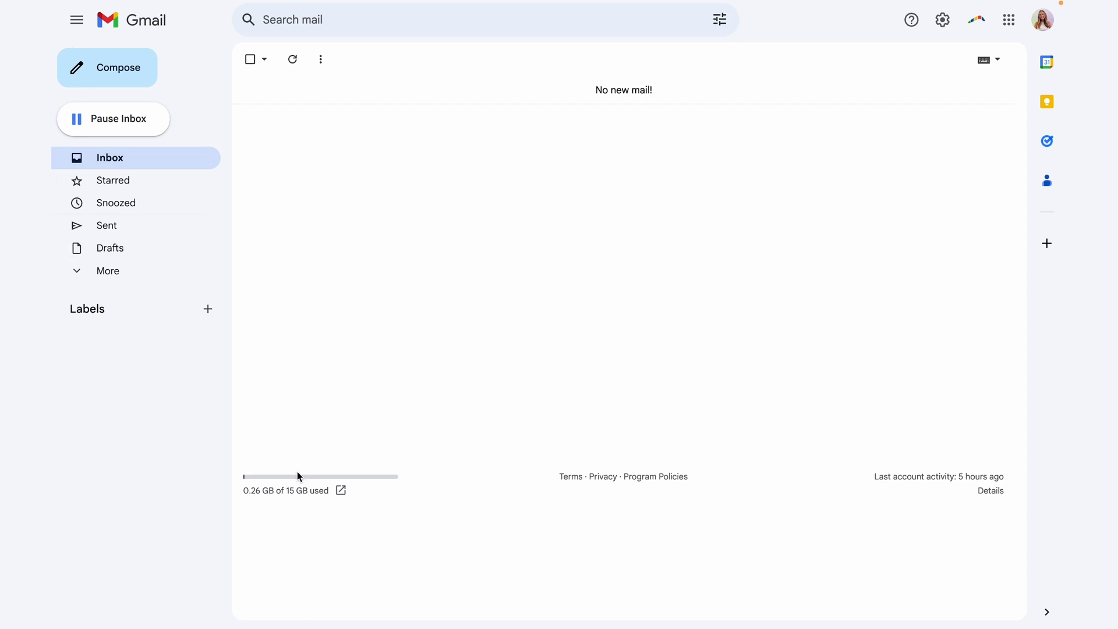
# Compose a new email with subject 'Introduction and Proposal' and paste in the full introduction body
pyautogui.click(113, 68)
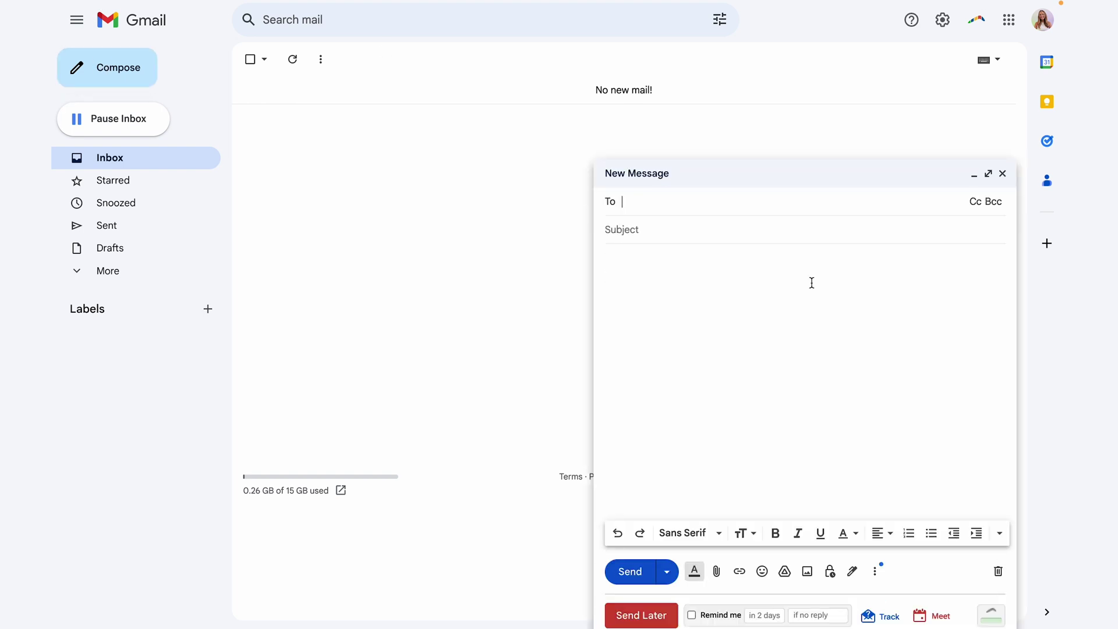
pyautogui.click(731, 227)
pyautogui.write('Introduction and Proposal')
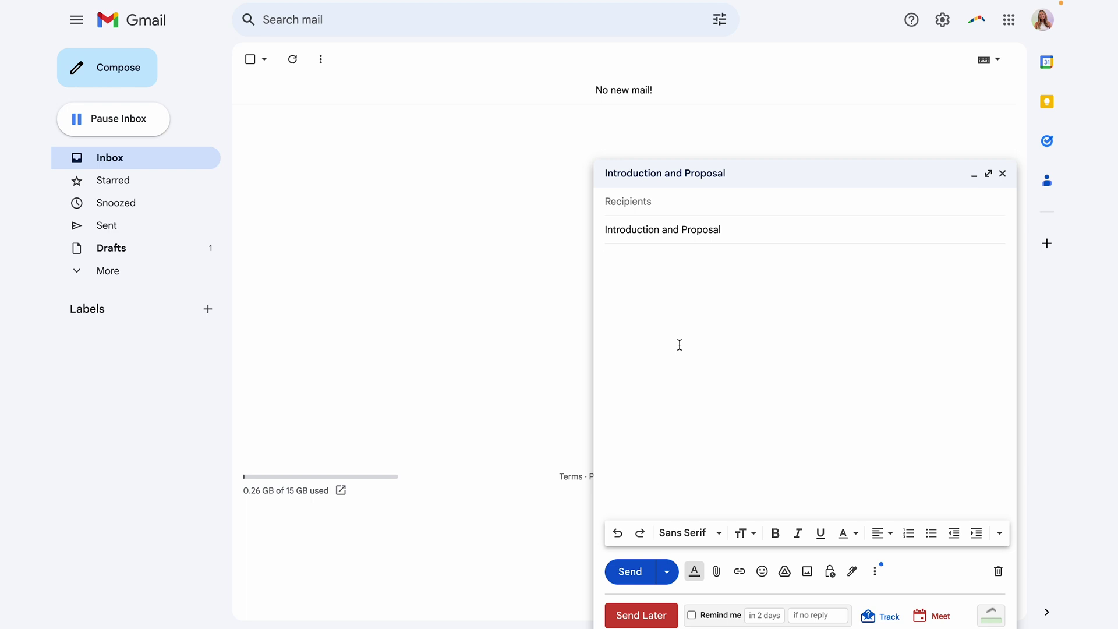
pyautogui.write("Dear [Client's Name],  I hope this email finds you well. My name is [Your Name], and I'm reaching out to introduce myself as [Your Position/Role] at [Your Company]. We specialize in [Briefly mention your expertise or services].  I would love the opportunity to discuss how we can assist you with [Client's Specific Need or Goal]. Are you available for a brief call or meeting sometime next week?  Looking forward to hearing from you.  Best regards, [Your Full Name] [Your Contact Information]")
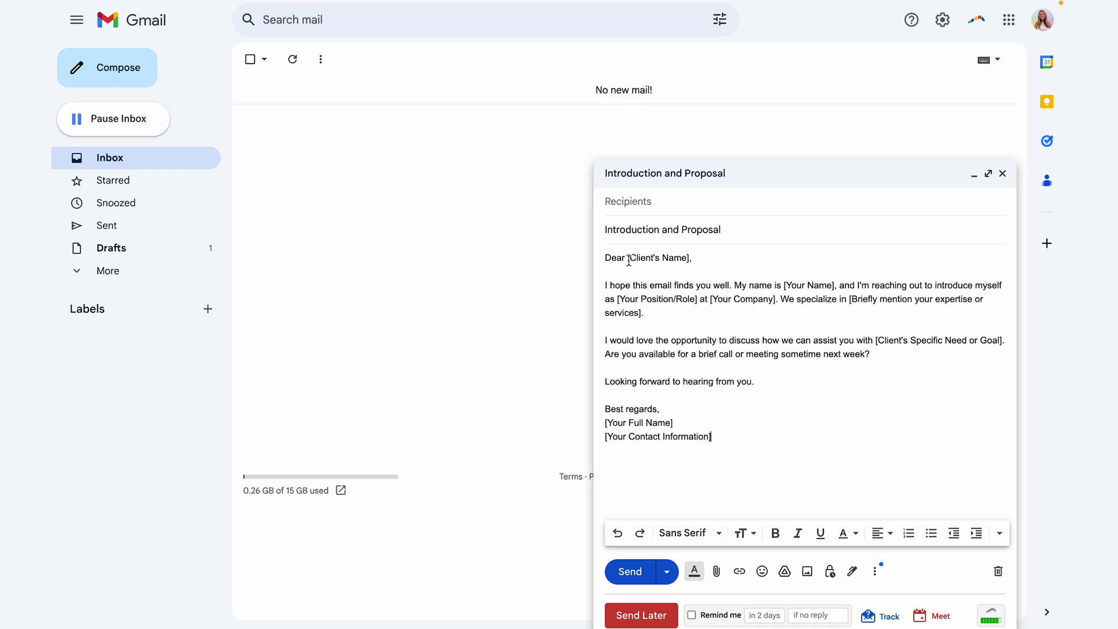
# Replace the body's name, role and company placeholders with the sender's name, 'President' and 'Bob's Burgers'
pyautogui.moveTo(627, 257); pyautogui.dragTo(690, 260)
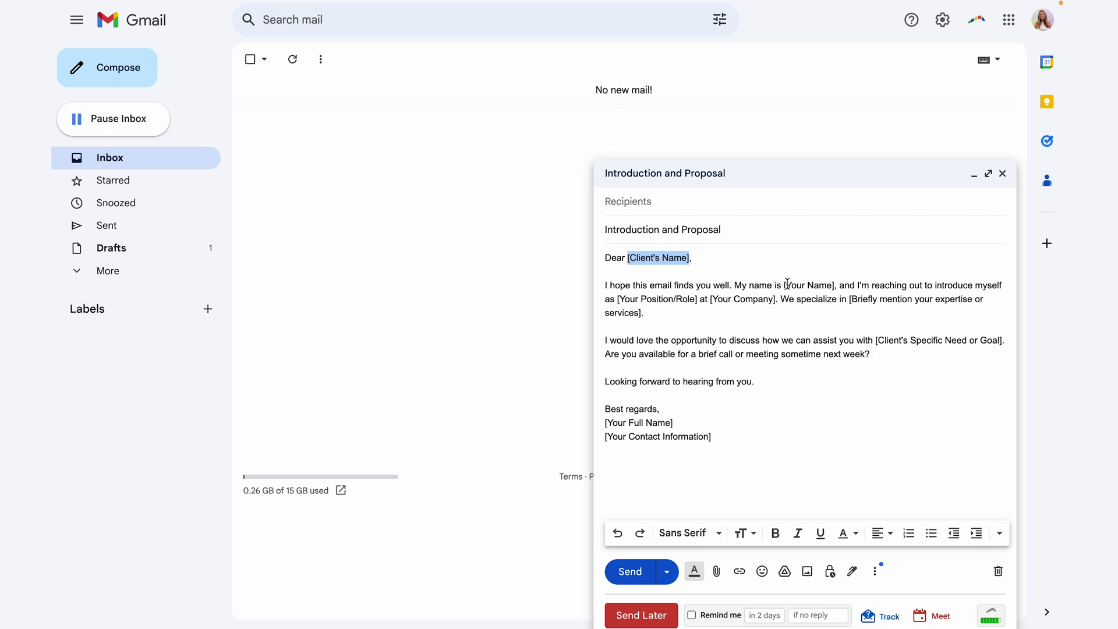
pyautogui.moveTo(784, 285); pyautogui.dragTo(835, 278)
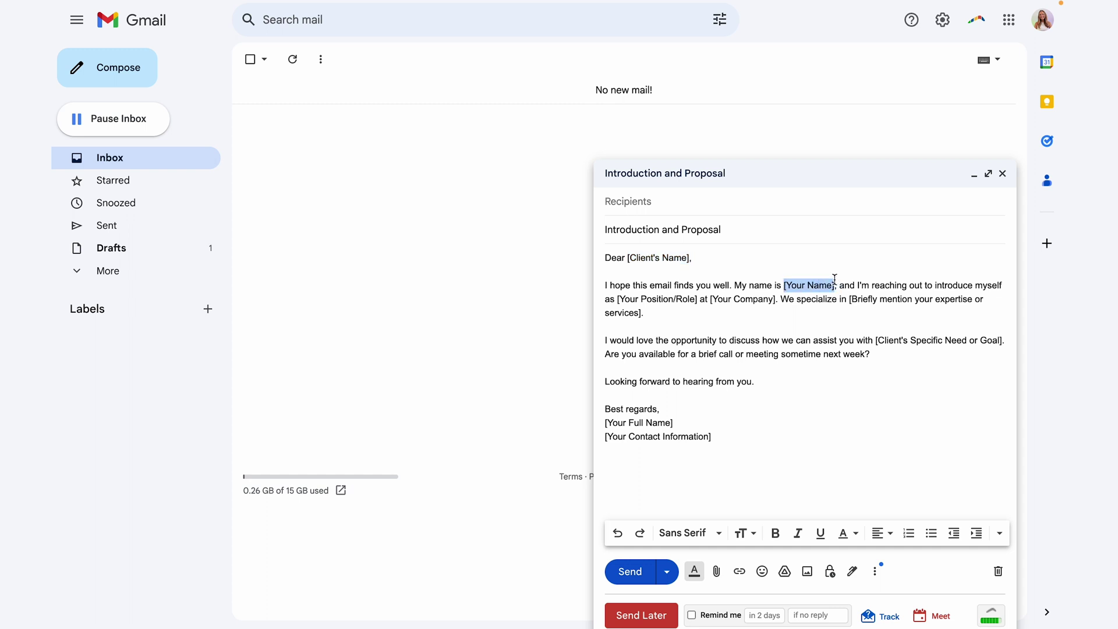
pyautogui.write('Suzy')
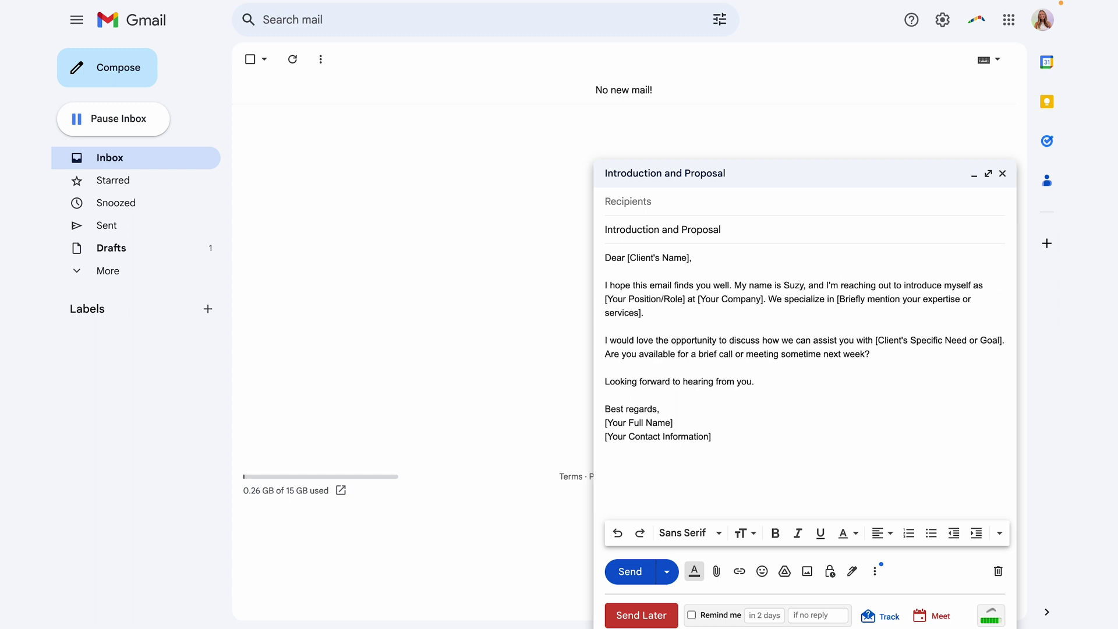
pyautogui.moveTo(685, 298); pyautogui.dragTo(605, 299)
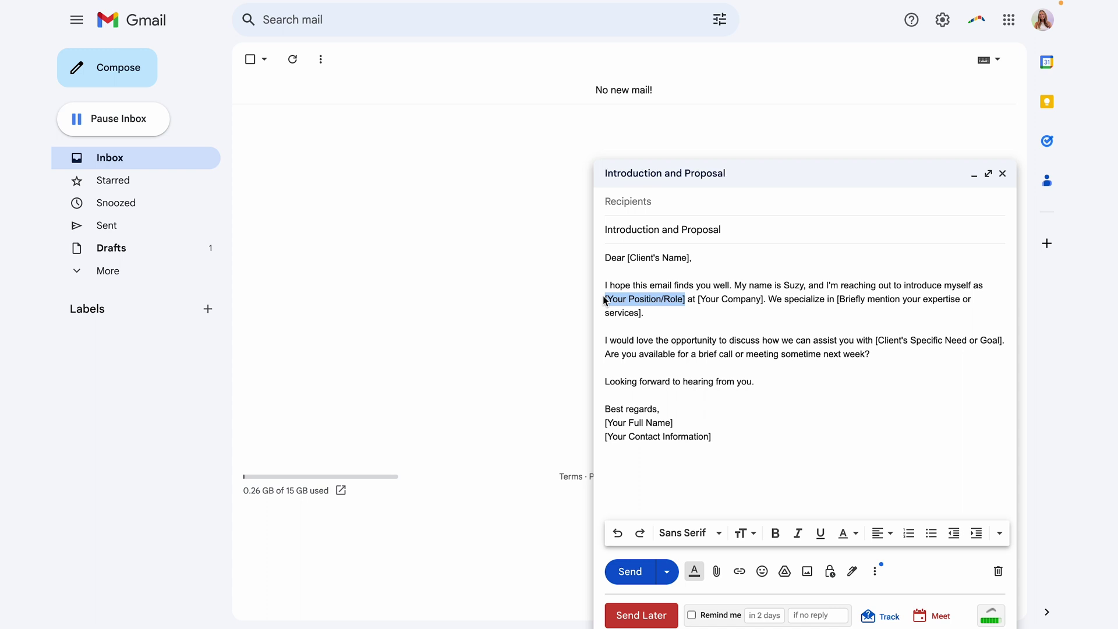
pyautogui.write('President')
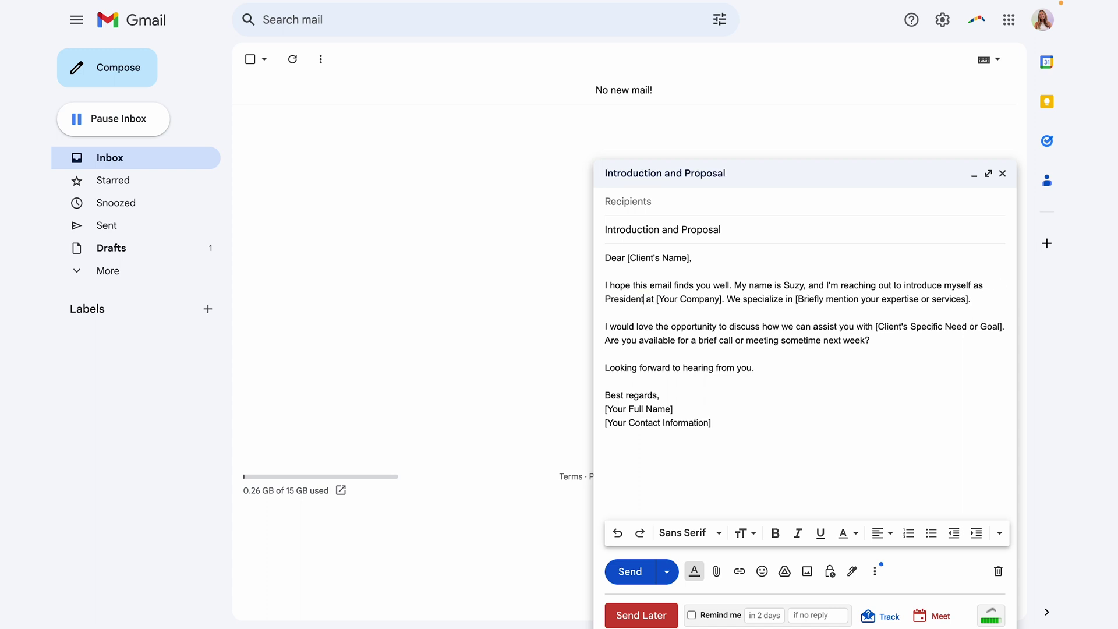
pyautogui.moveTo(656, 299); pyautogui.dragTo(722, 303)
pyautogui.write("Bob's Bur")
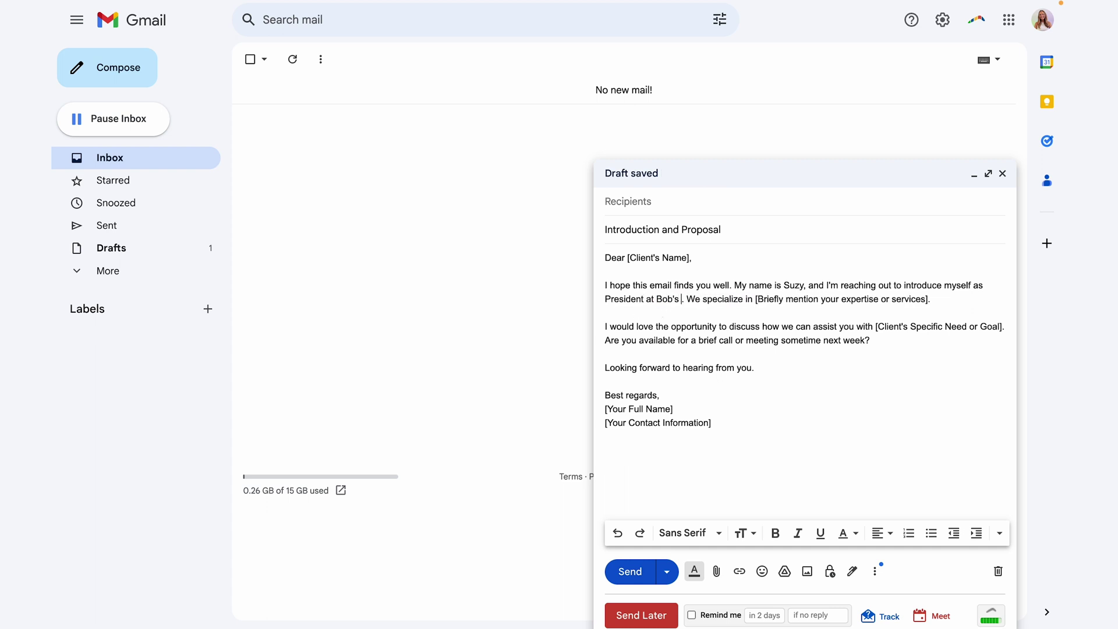
pyautogui.write('gers')
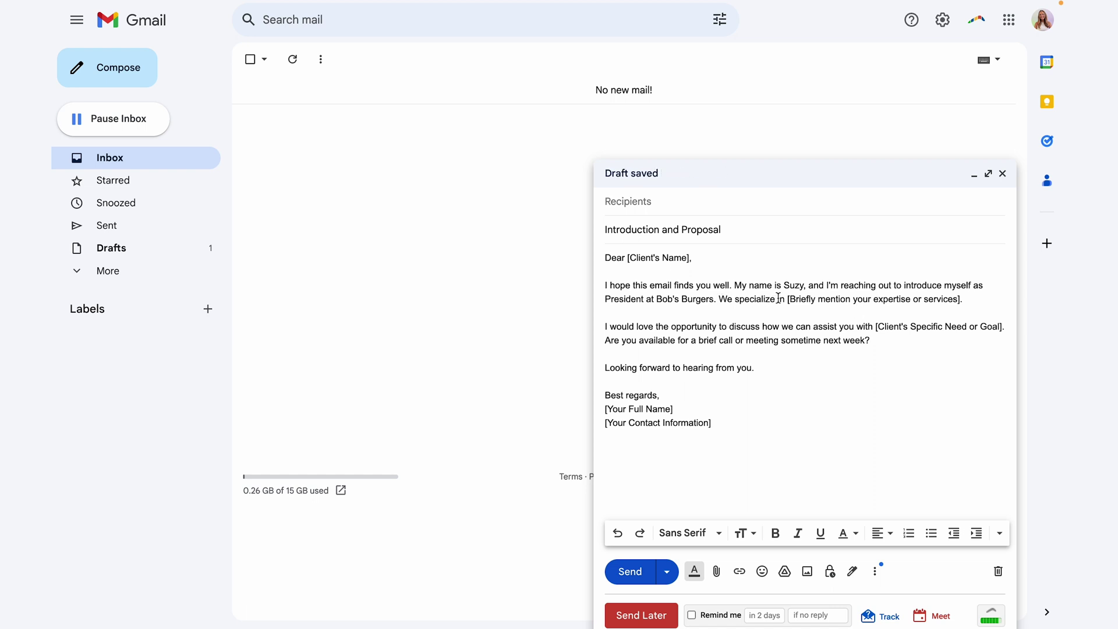
# Replace the sign-off's name and contact-information placeholders with the sender's name and a phone number
pyautogui.moveTo(787, 299); pyautogui.dragTo(962, 300)
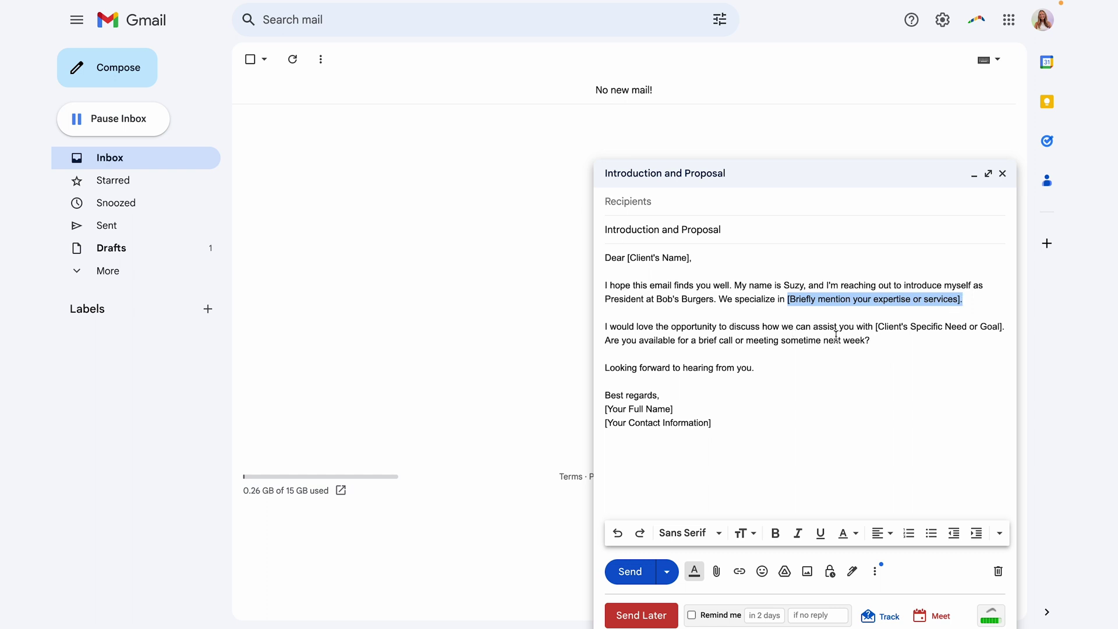
pyautogui.click(876, 327)
pyautogui.moveTo(877, 327); pyautogui.dragTo(1002, 327)
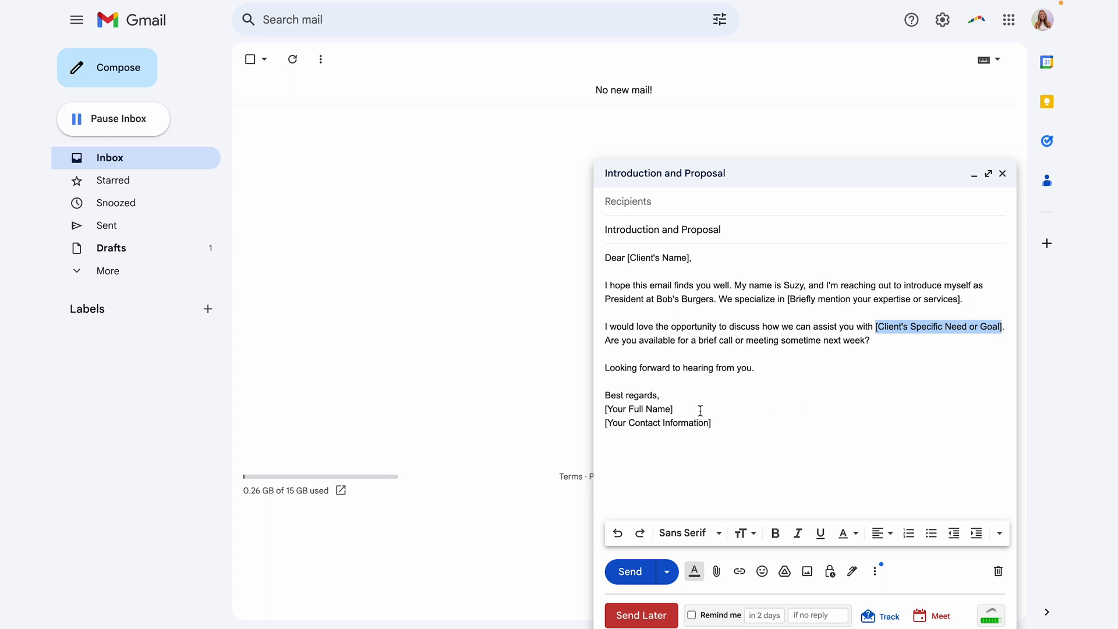
pyautogui.moveTo(701, 409); pyautogui.dragTo(573, 414)
pyautogui.write('Suzy')
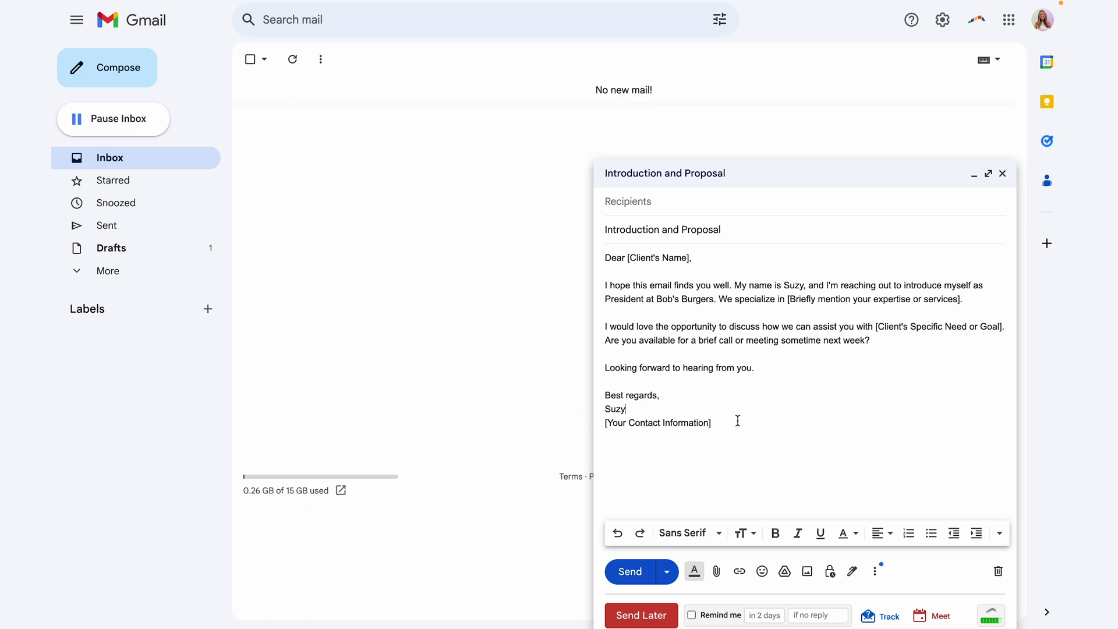
pyautogui.moveTo(751, 420); pyautogui.dragTo(592, 431)
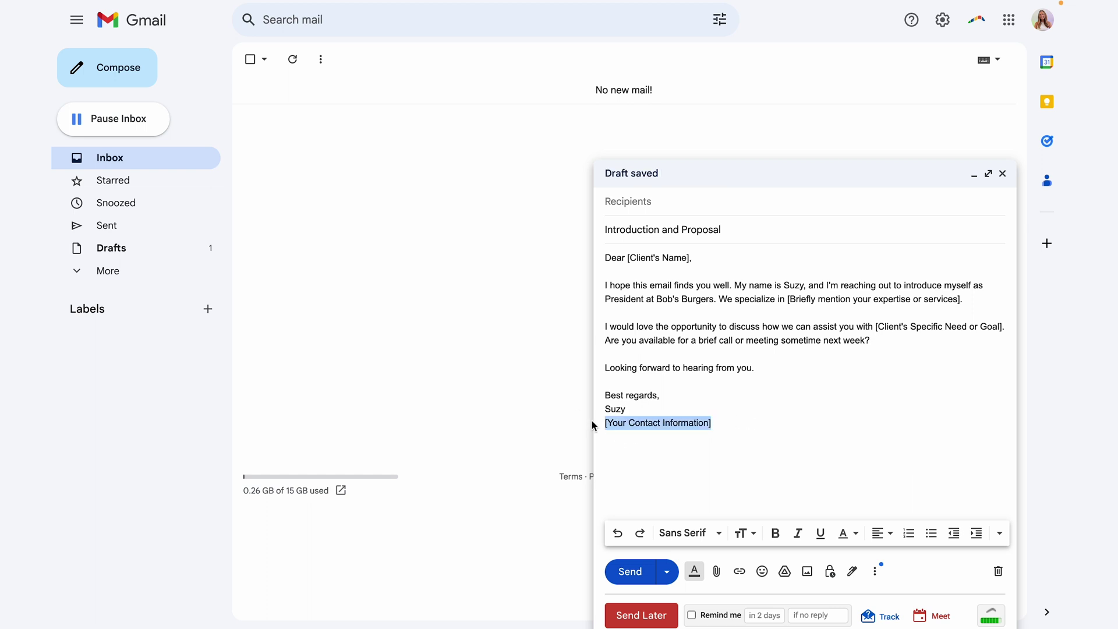
pyautogui.write('123-45')
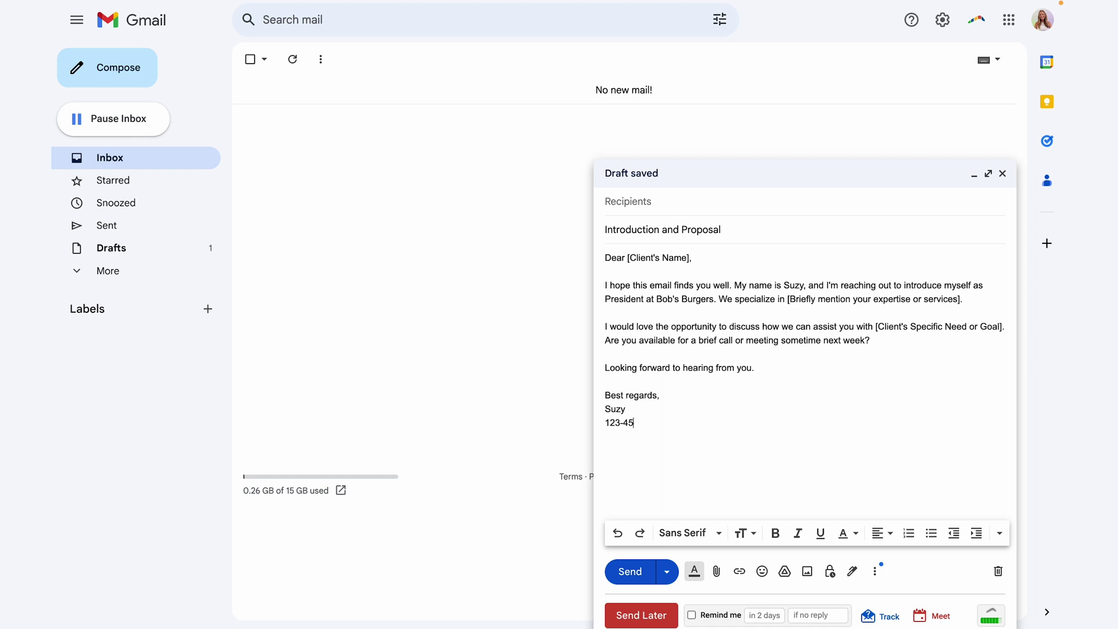
pyautogui.write('6-7890')
# Save the draft as a new template, keeping the suggested name 'Introduction and Proposal'
pyautogui.click(876, 573)
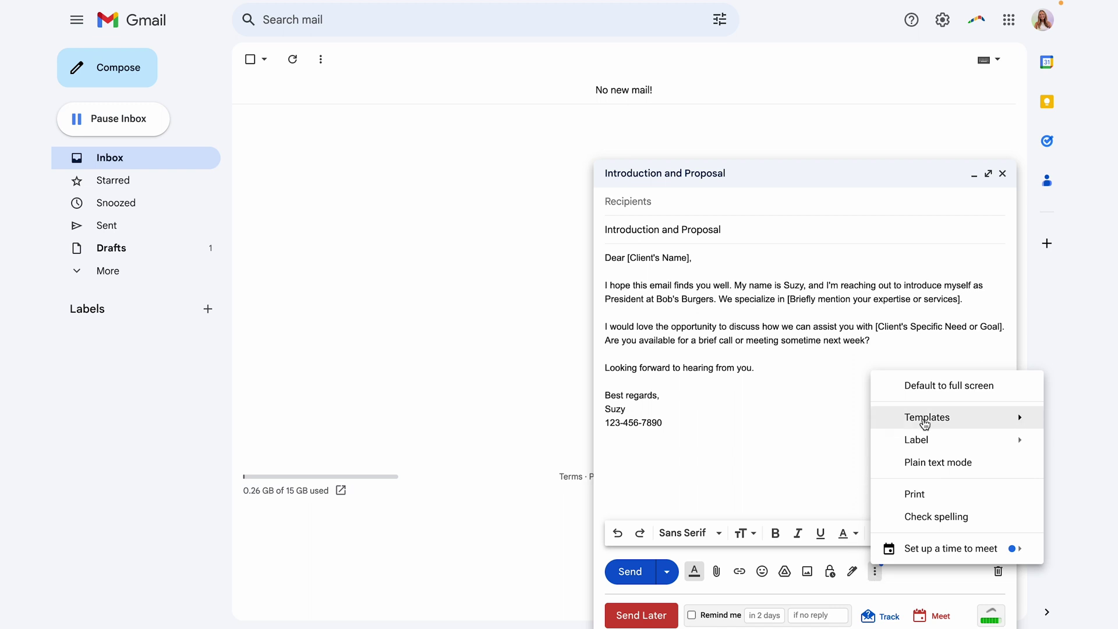
pyautogui.moveTo(926, 424)
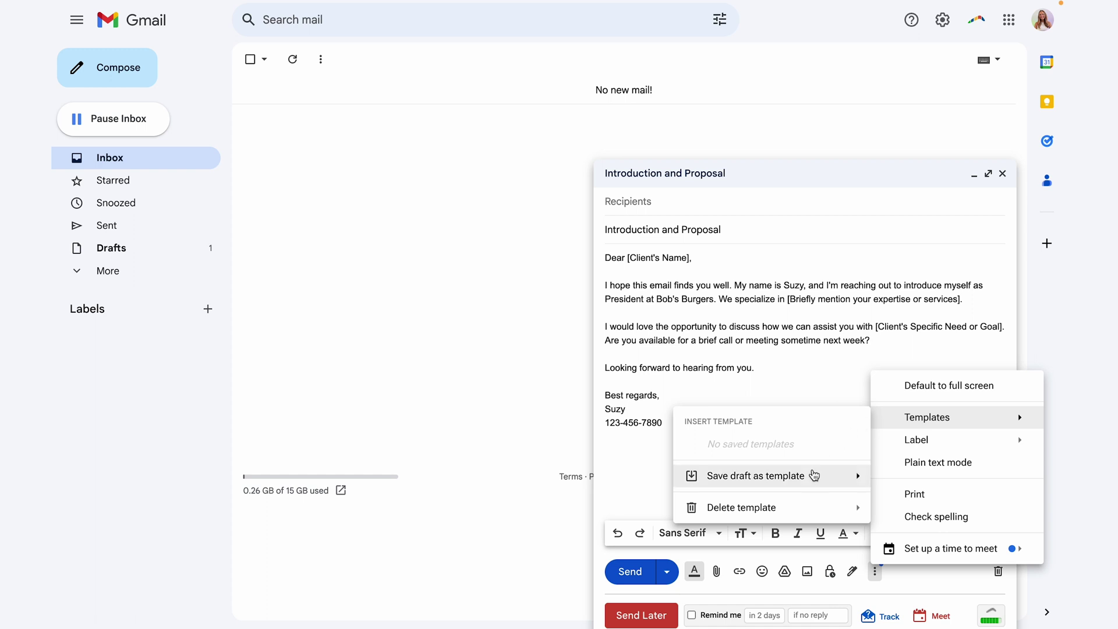
pyautogui.moveTo(814, 477)
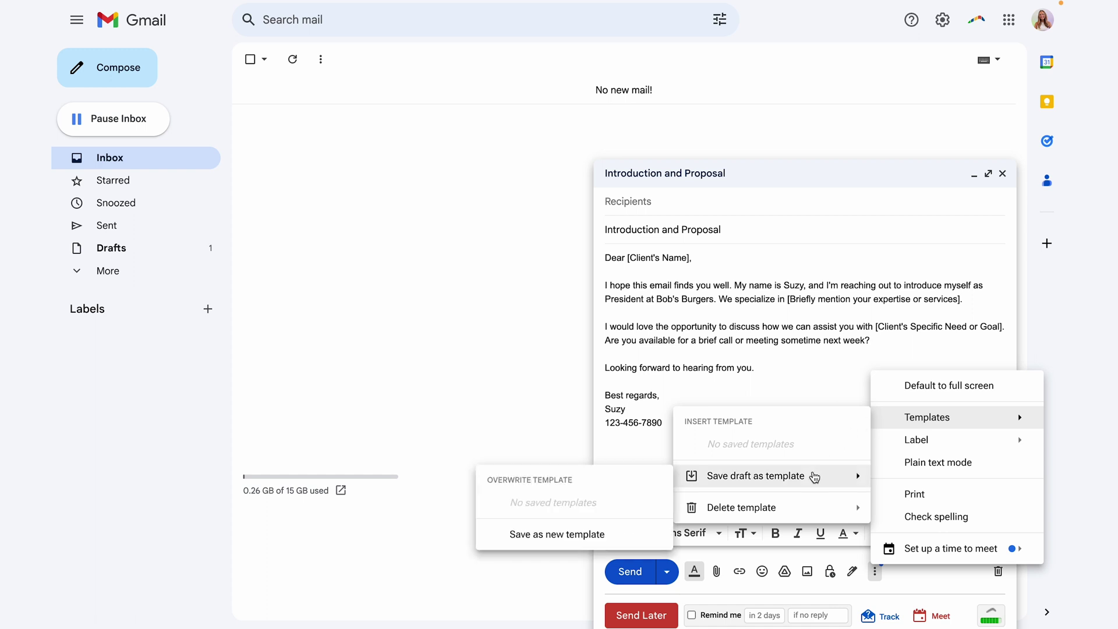
pyautogui.click(558, 535)
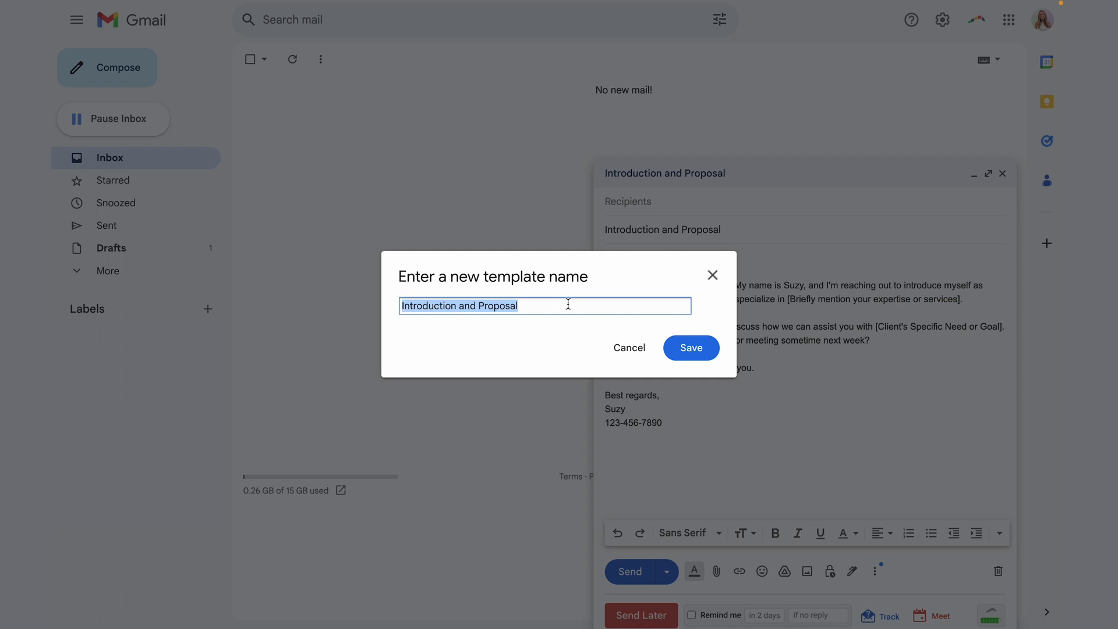
pyautogui.press('Right')
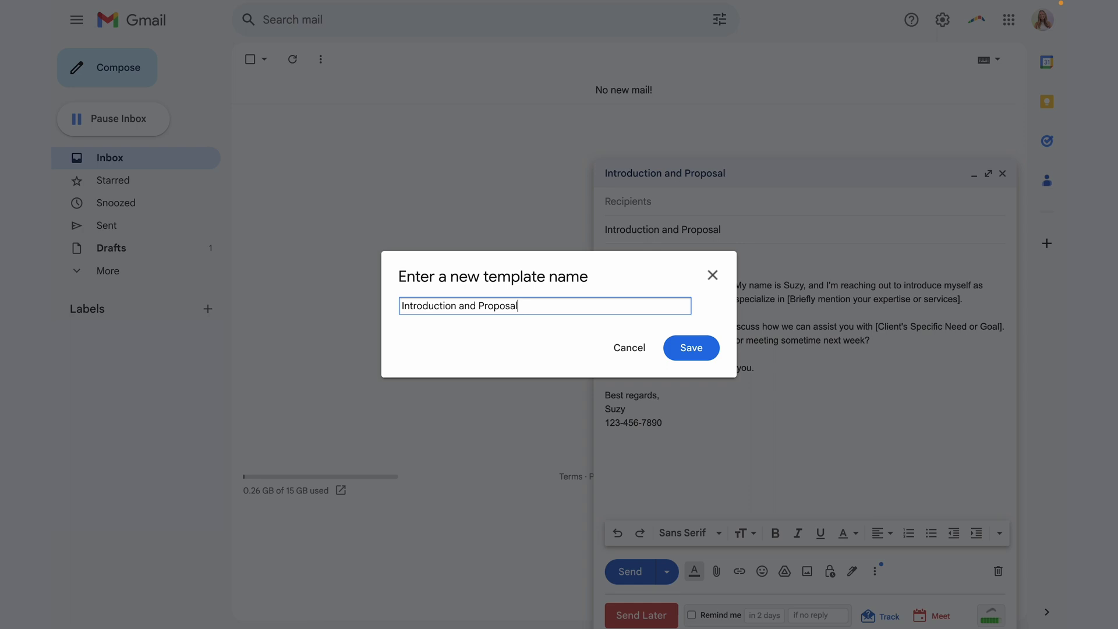
pyautogui.click(703, 352)
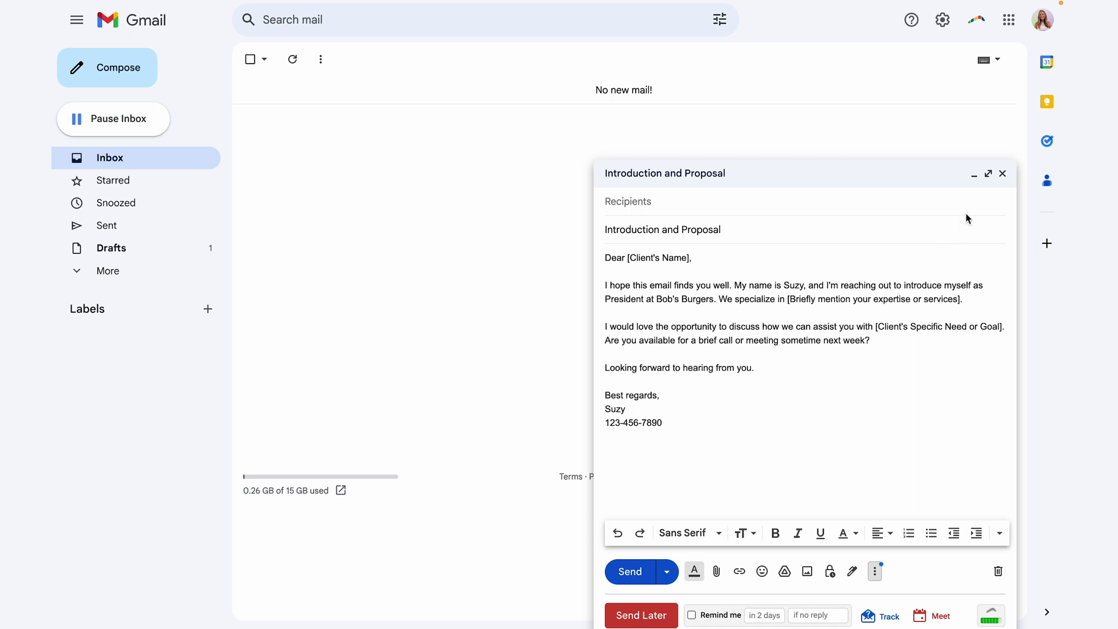
# Close the draft and insert the 'Introduction and Proposal' template into a fresh message
pyautogui.click(1002, 174)
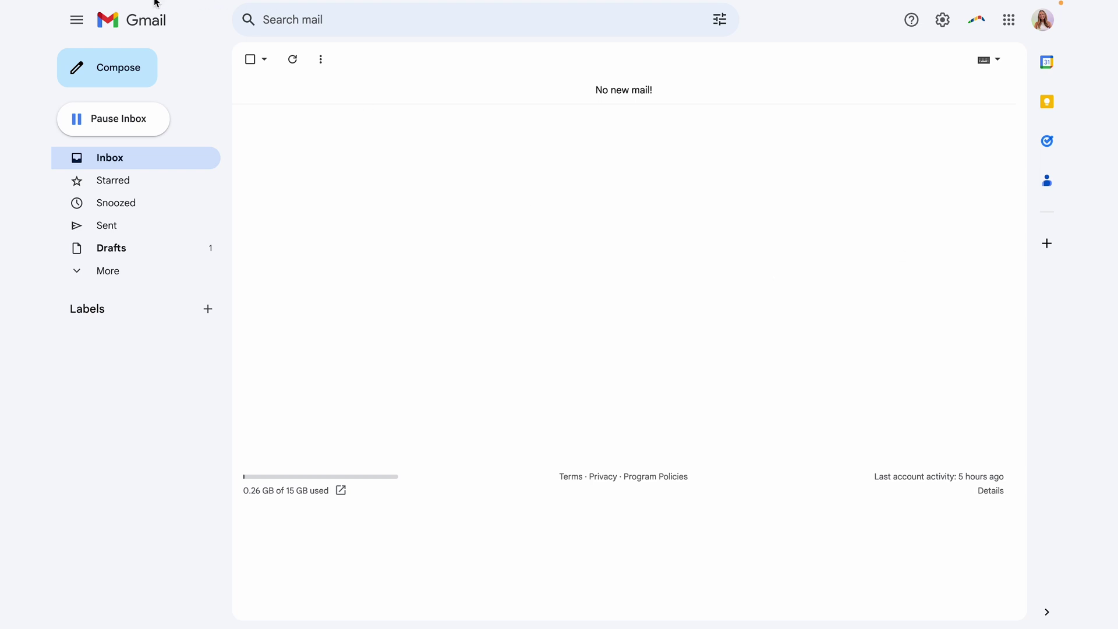
pyautogui.click(120, 67)
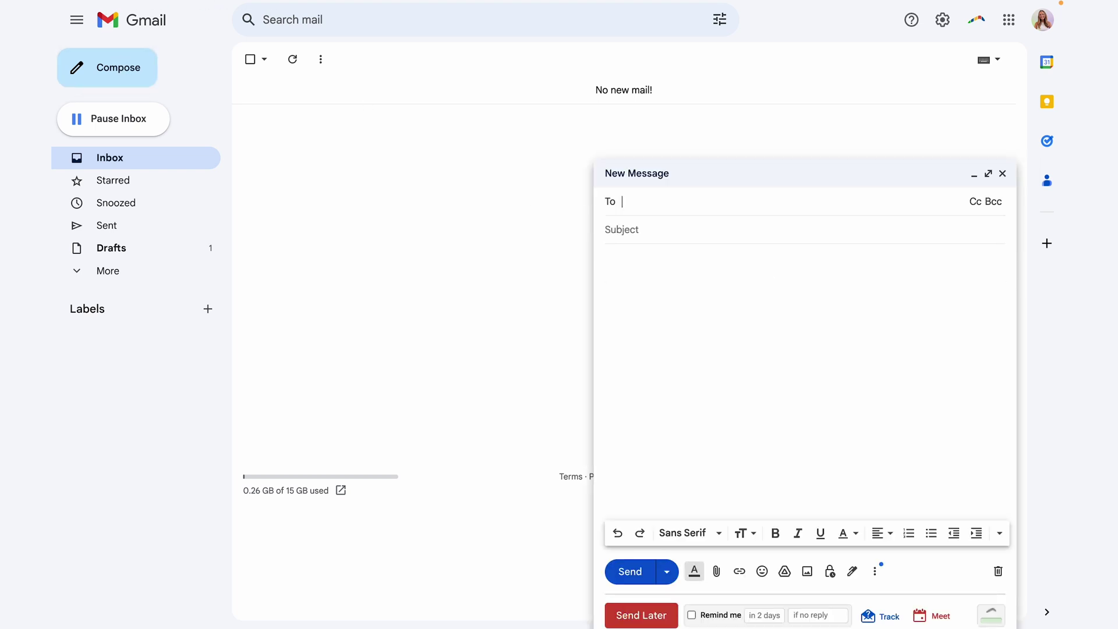
pyautogui.click(873, 572)
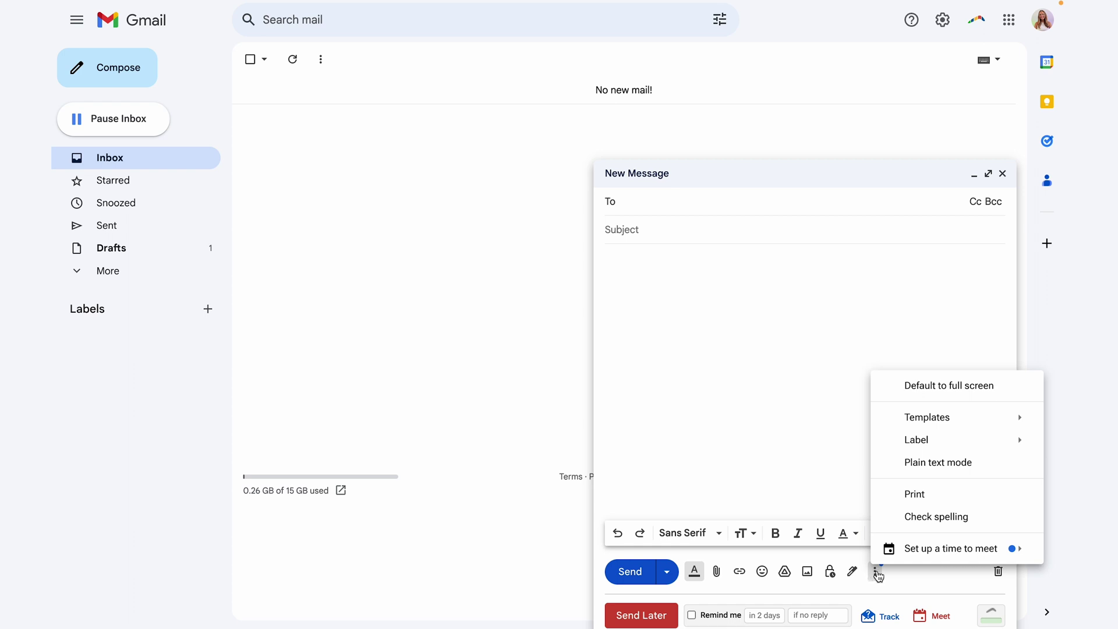
pyautogui.moveTo(919, 430)
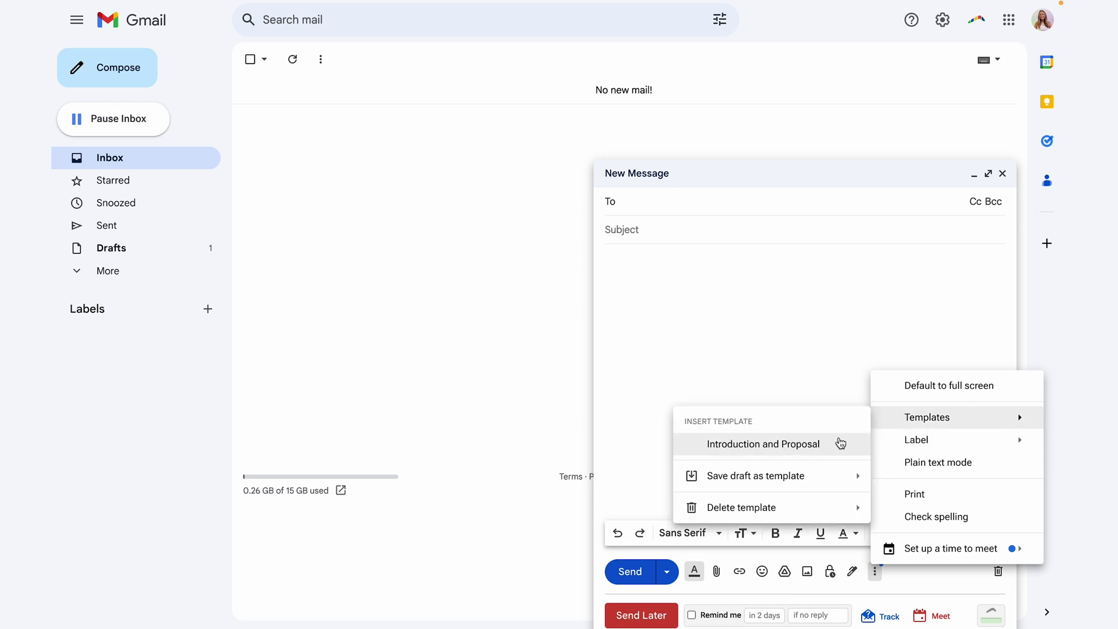
pyautogui.click(778, 453)
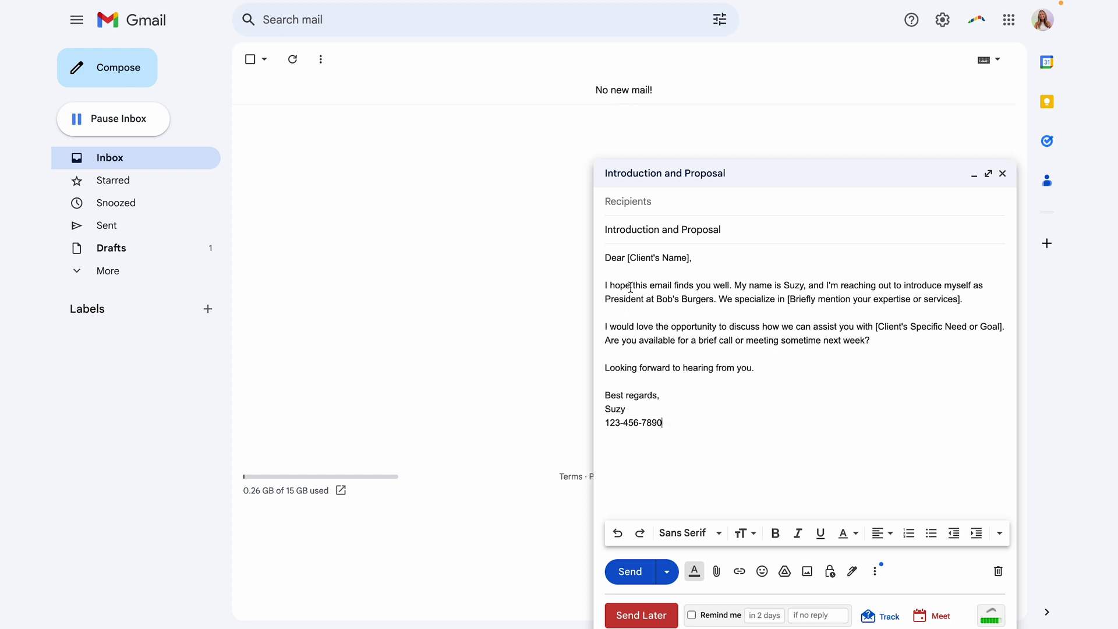
pyautogui.moveTo(628, 257); pyautogui.dragTo(690, 257)
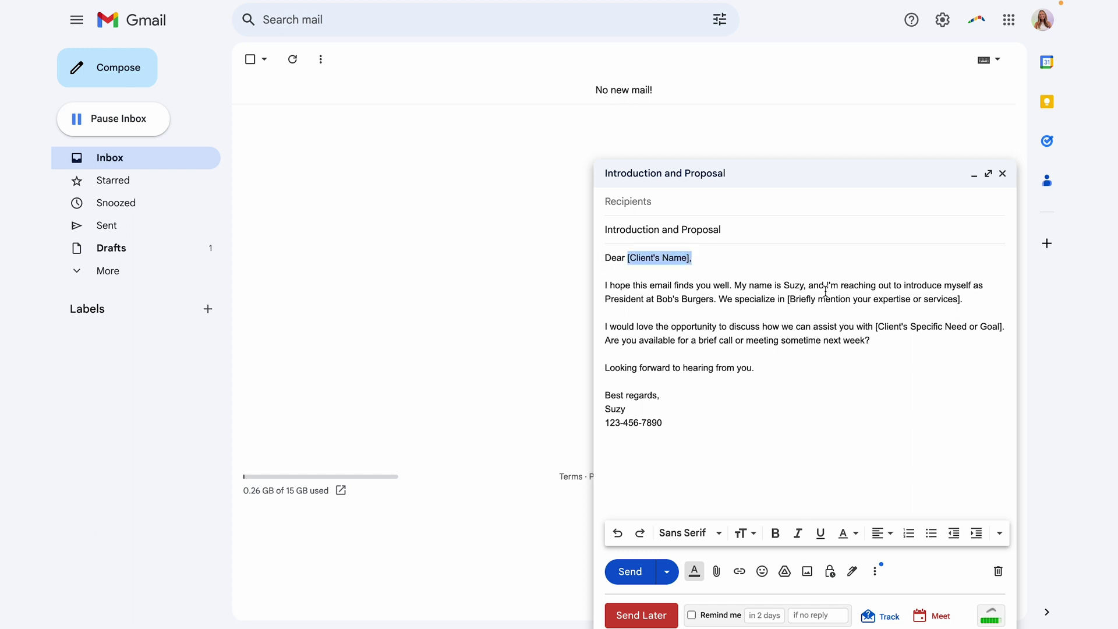
pyautogui.moveTo(786, 299); pyautogui.dragTo(987, 299)
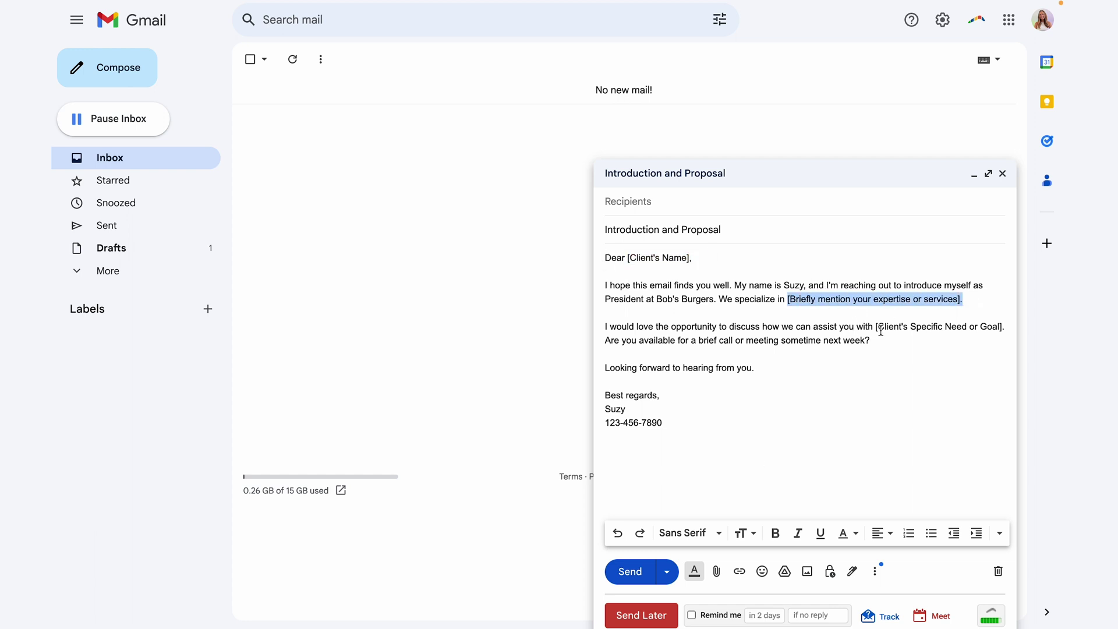
pyautogui.moveTo(876, 326); pyautogui.dragTo(1002, 326)
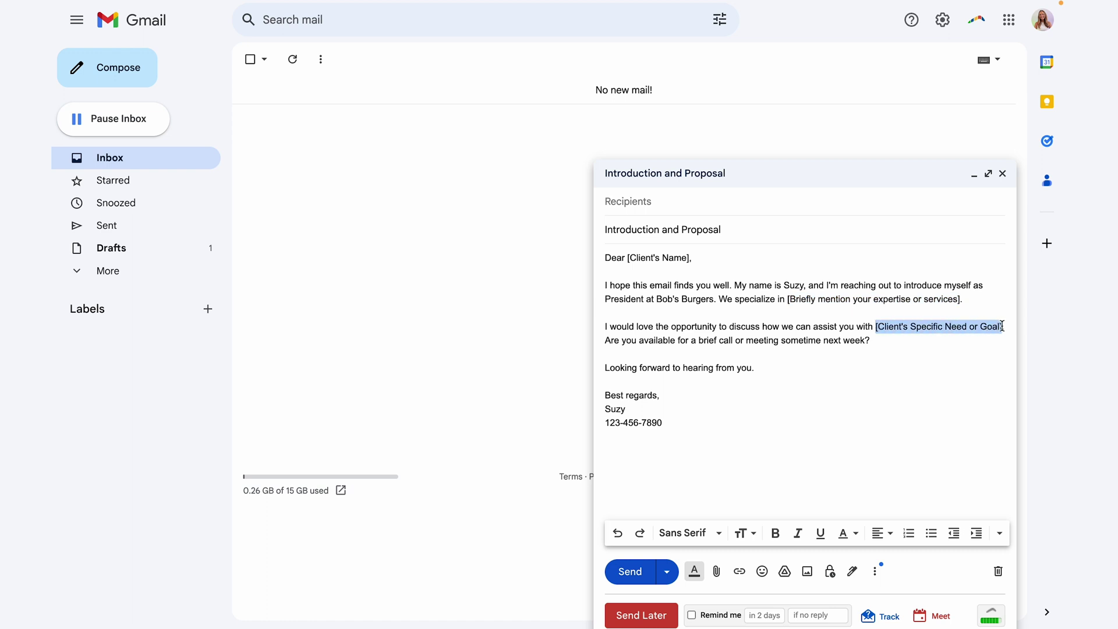